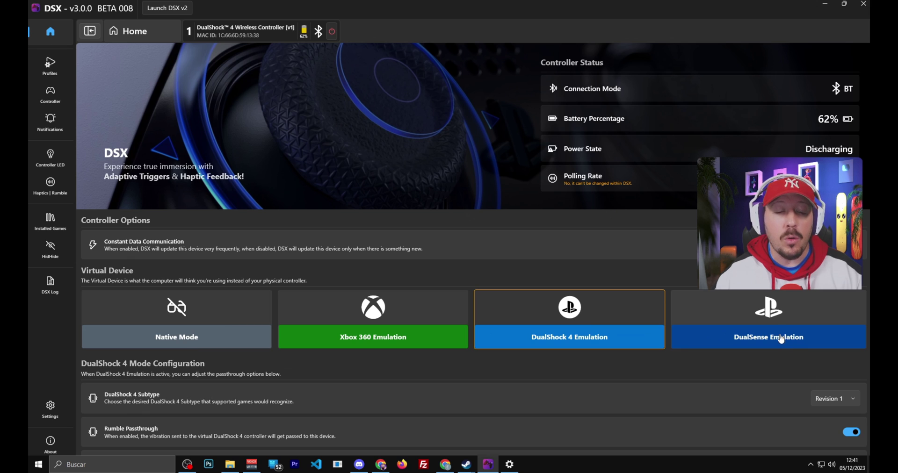
Step: Examine the DualShock 4 emulation options, its available subtypes, the hardware and firmware information, and the controller profiles
scroll(361, 367, "down", 1)
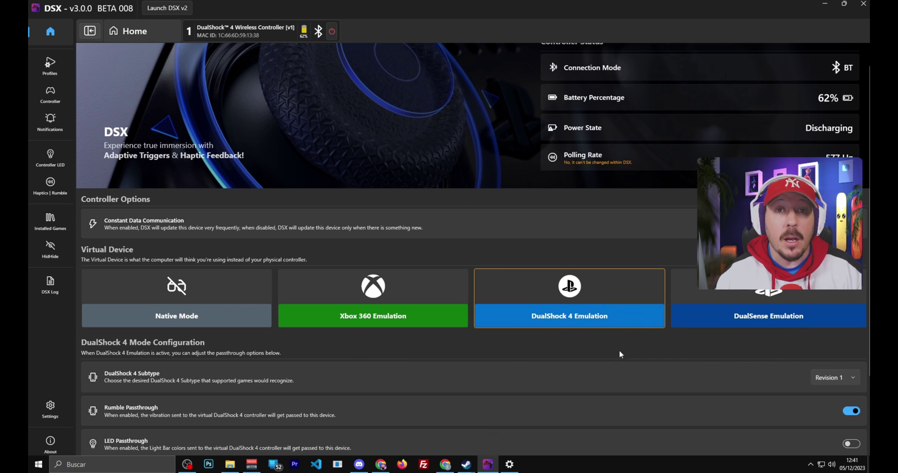
scroll(326, 341, "down", 2)
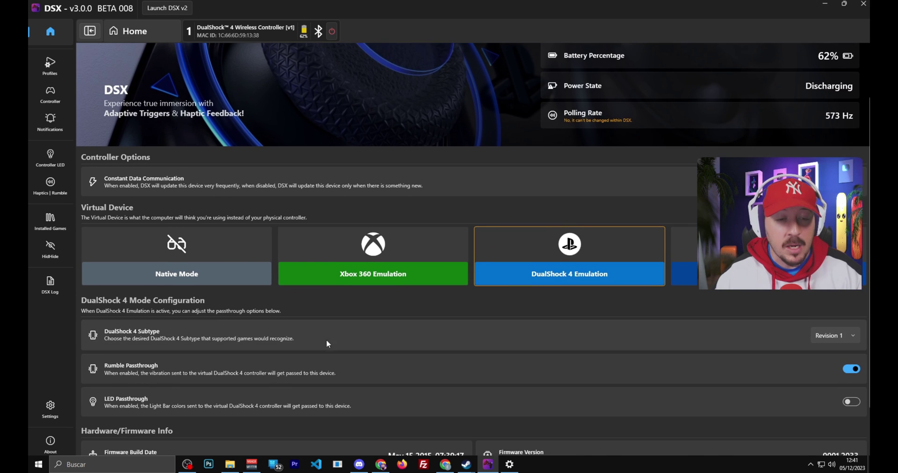
left_click(846, 294)
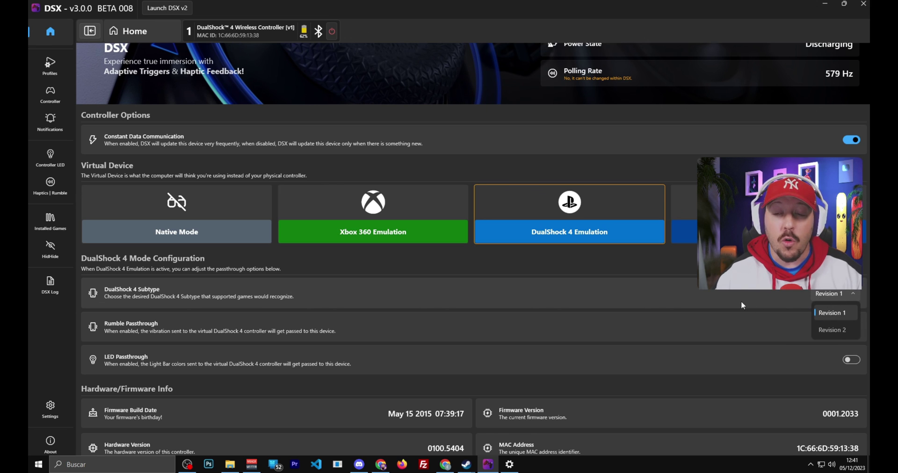
left_click(832, 331)
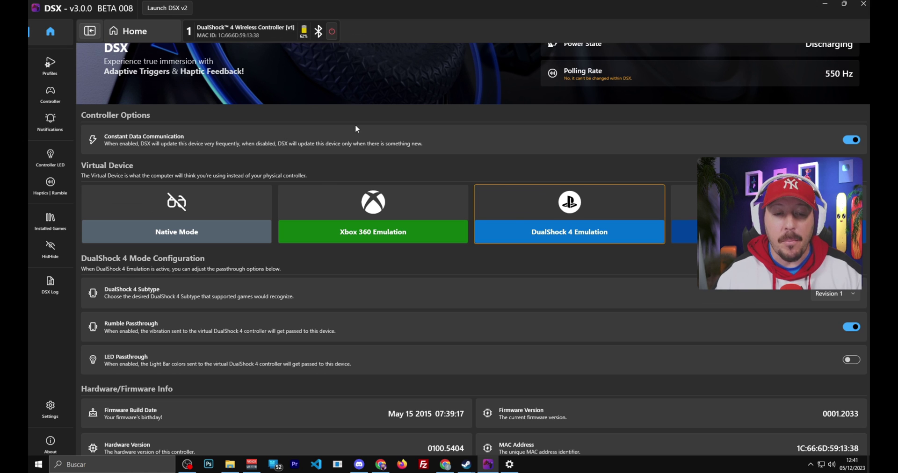
scroll(280, 210, "down", 1)
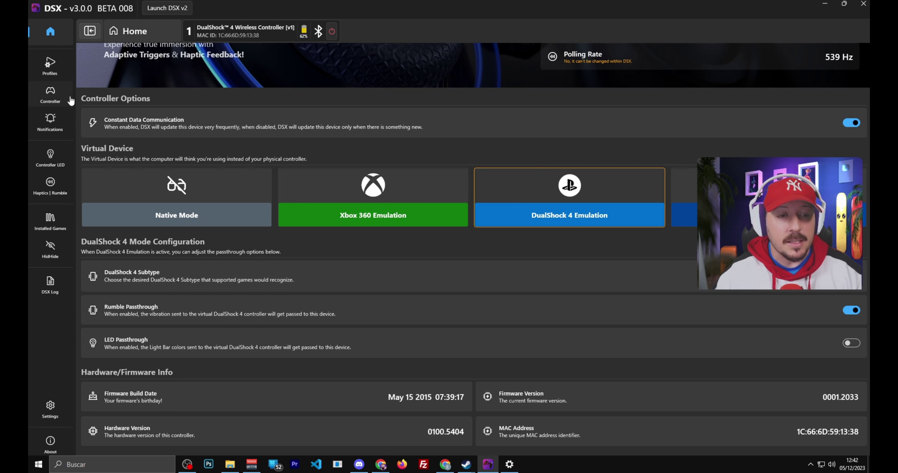
left_click(51, 64)
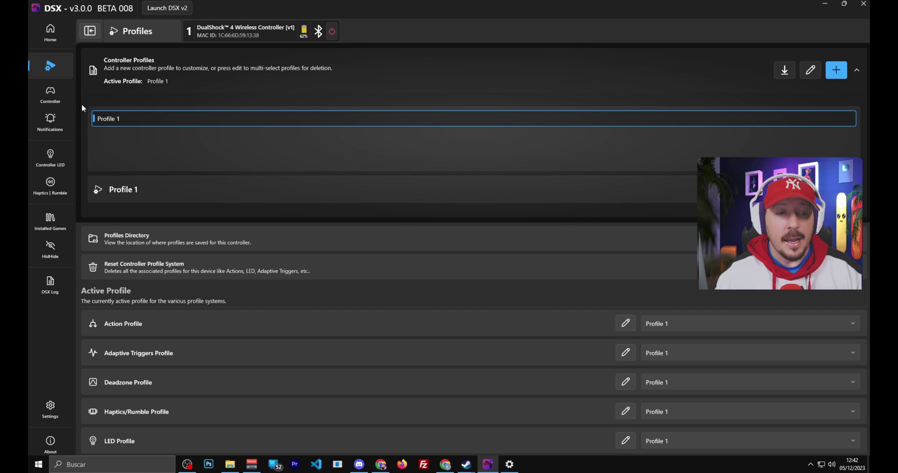
Step: Select the Triangle button in the controller's Actions settings and toggle its Button Mapping
left_click(52, 98)
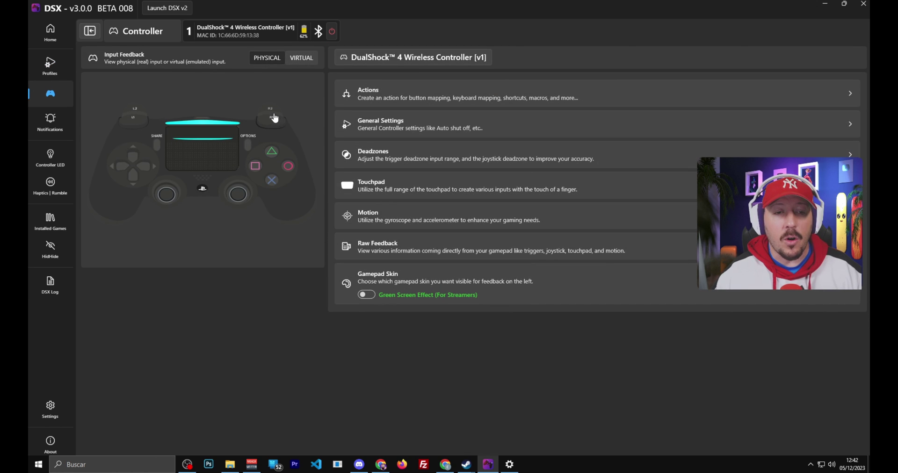
left_click(614, 98)
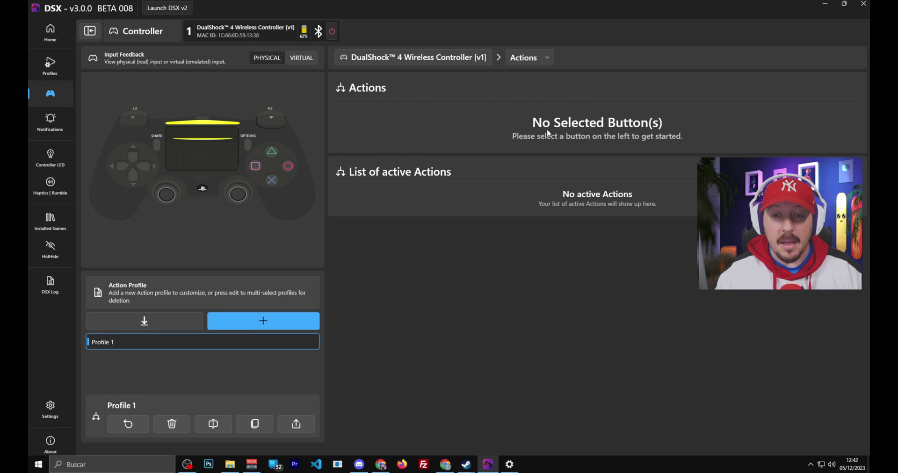
left_click(272, 153)
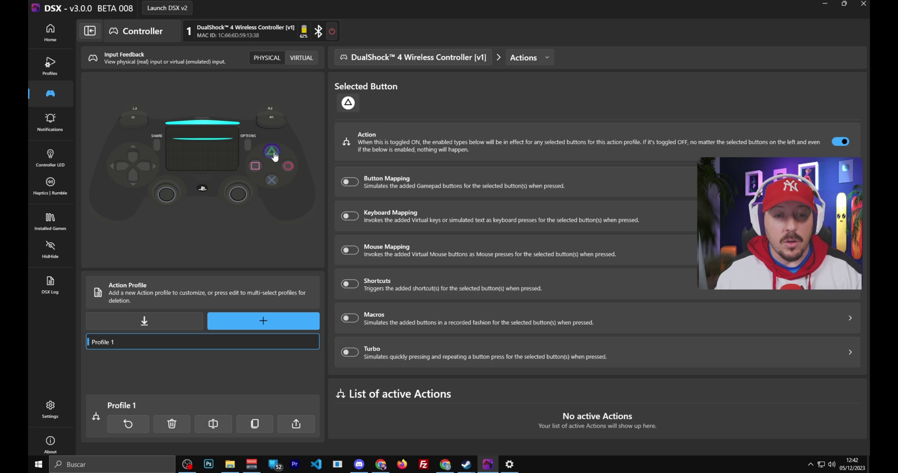
left_click(354, 184)
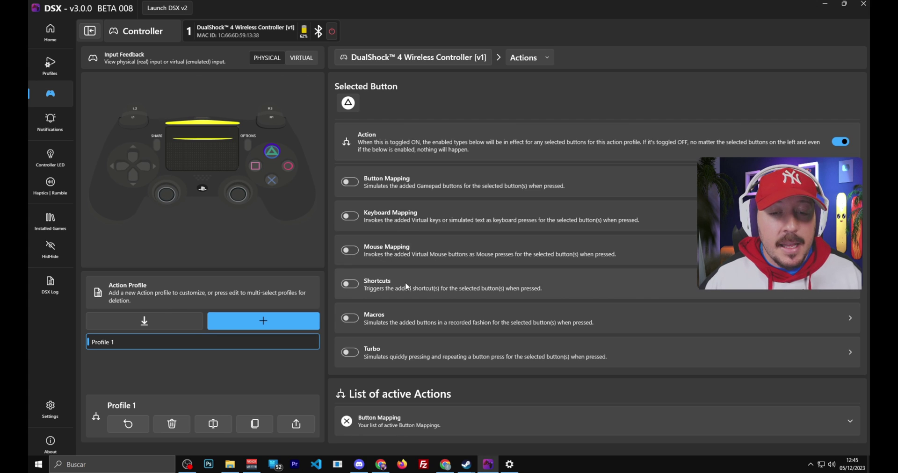
Step: Add the Windows action preset Open search (Windows + S) to the Triangle button's shortcuts and return to its action list
left_click(379, 287)
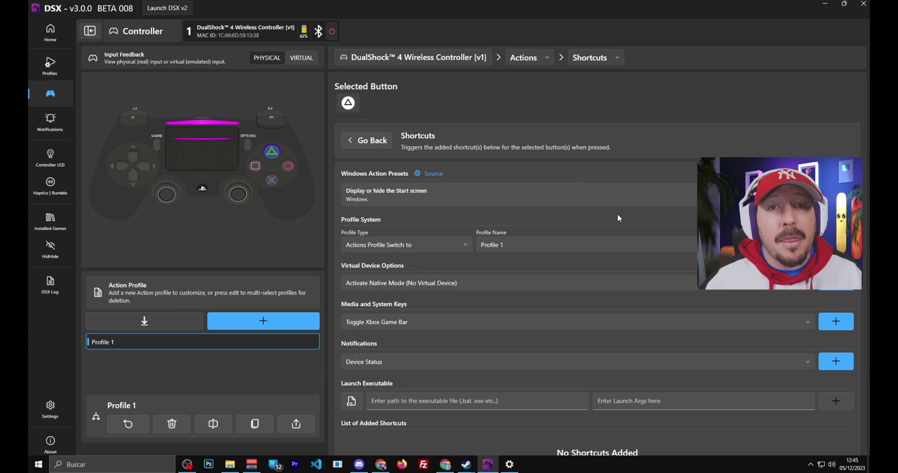
left_click(420, 199)
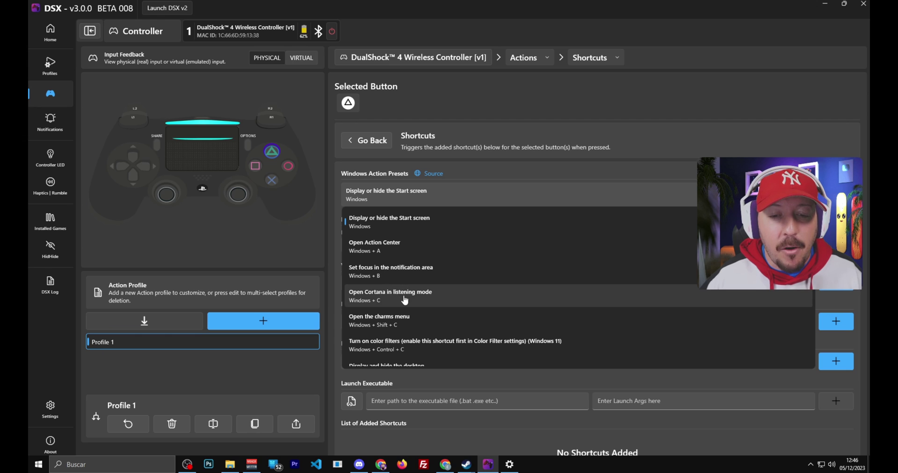
scroll(407, 304, "down", 5)
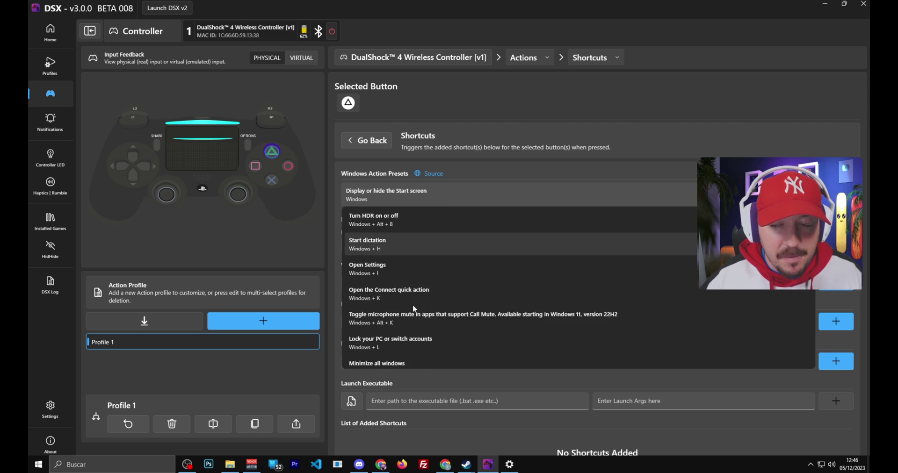
scroll(414, 307, "down", 3)
scroll(402, 286, "down", 1)
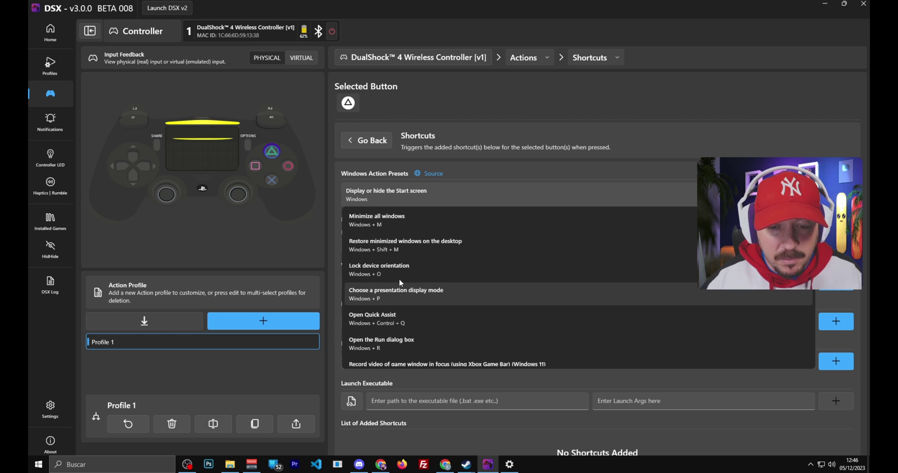
scroll(413, 318, "down", 1)
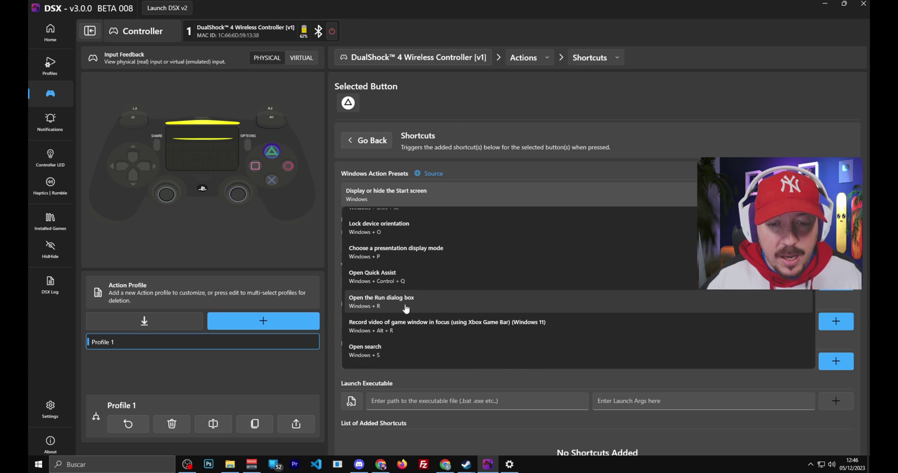
scroll(394, 232, "down", 3)
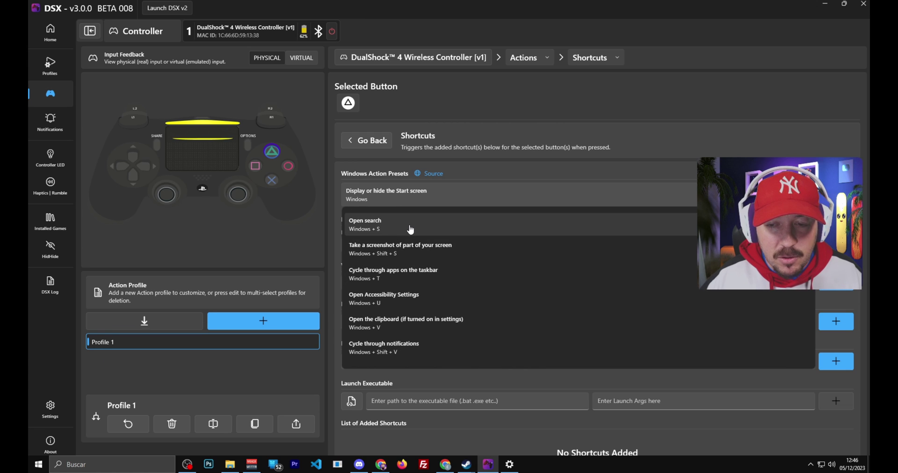
left_click(411, 228)
left_click(836, 193)
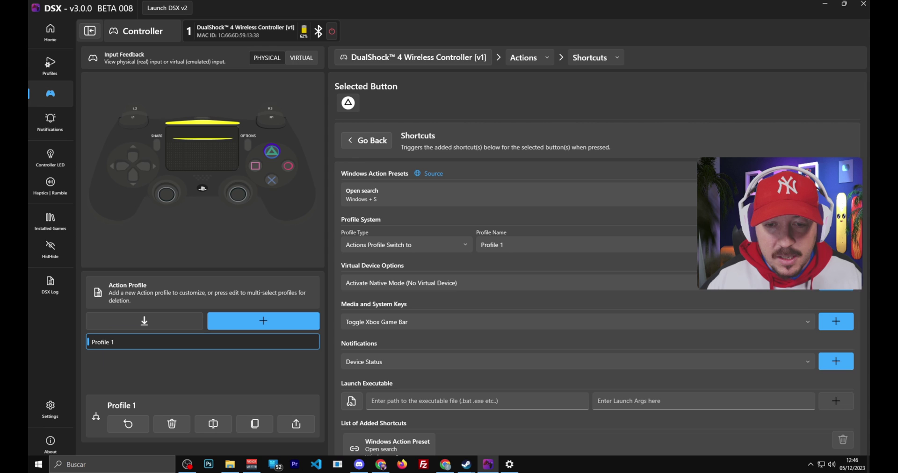
scroll(531, 397, "down", 1)
left_click(355, 98)
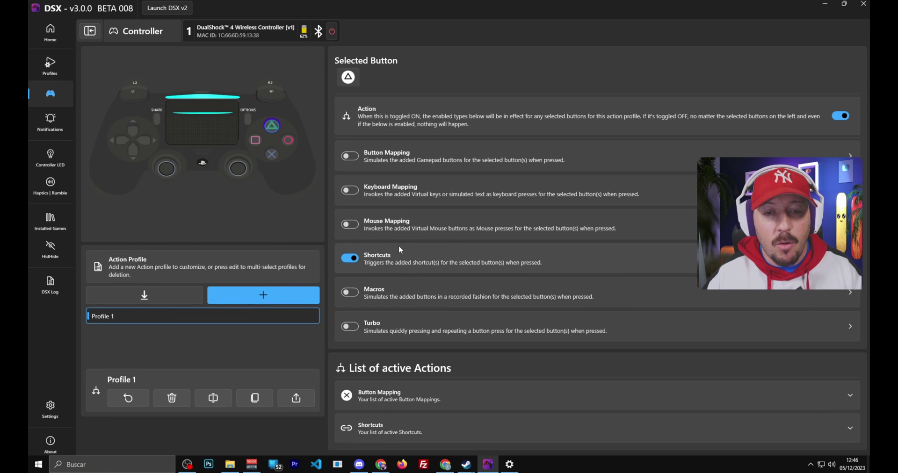
Step: Test the search shortcut by opening and closing Windows search, and disable Shortcuts for the Triangle button
key("super+s")
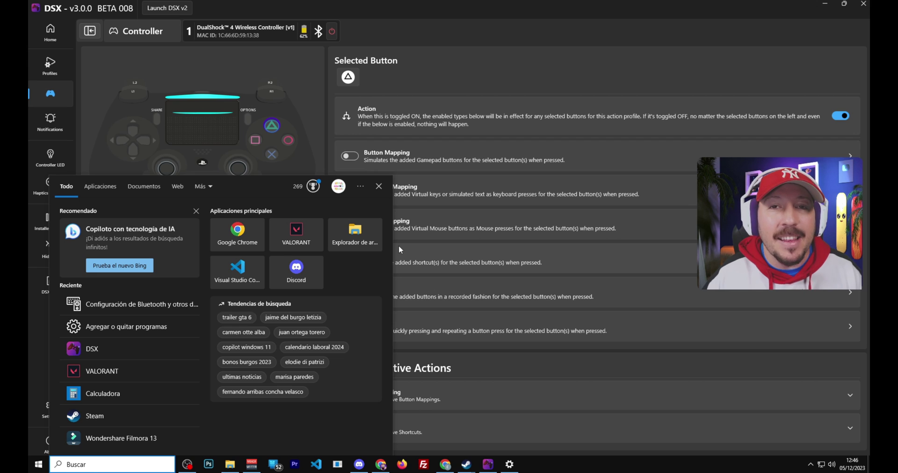
key("super+s")
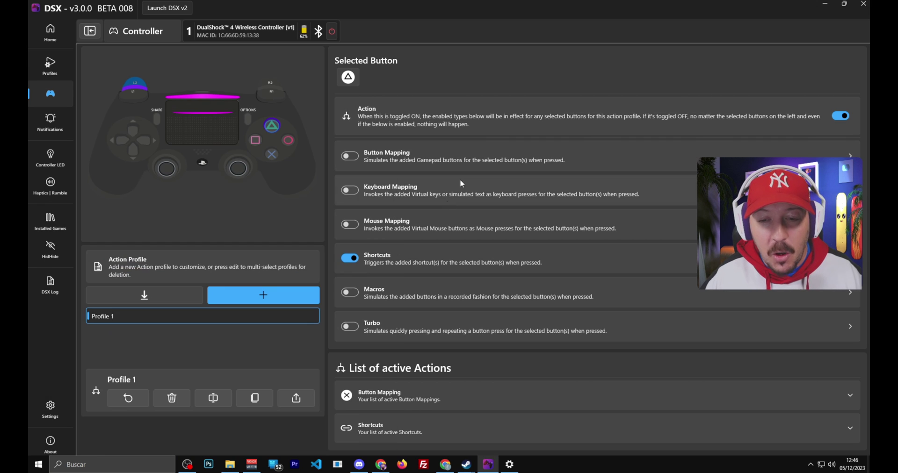
left_click(347, 260)
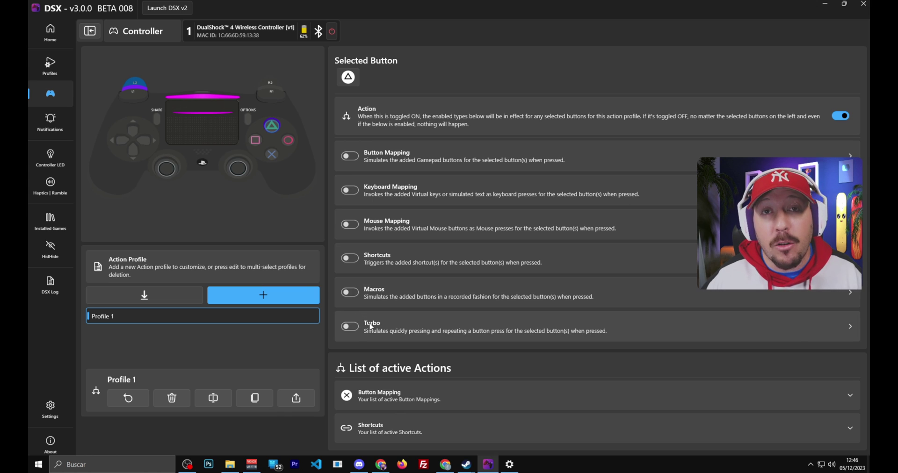
Step: Try Turbo on the Triangle button and switch it off again in the action list
left_click(845, 329)
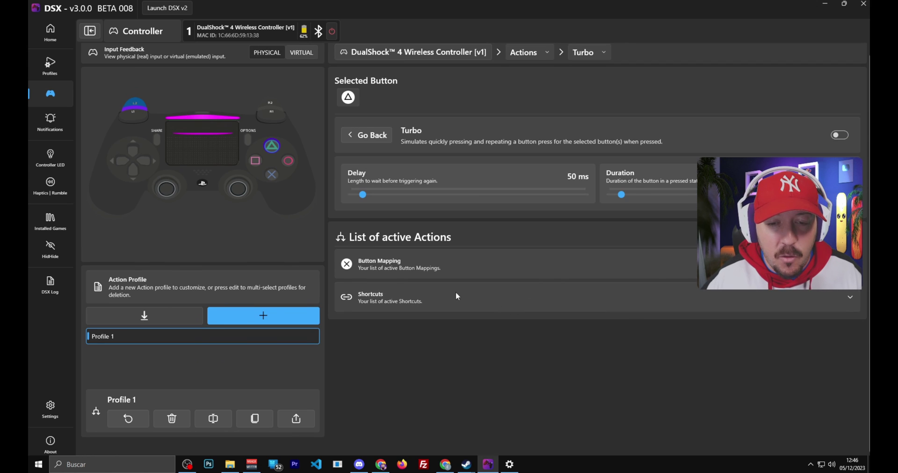
left_click(842, 138)
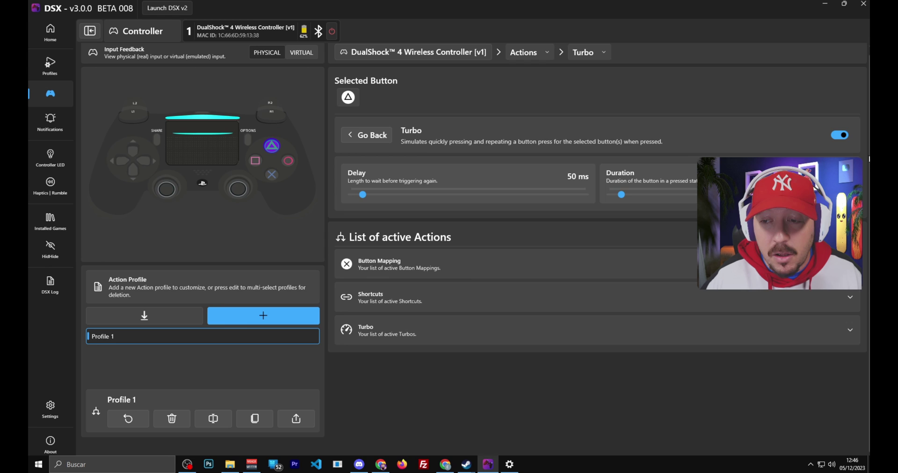
left_click(369, 136)
left_click(369, 335)
left_click(367, 135)
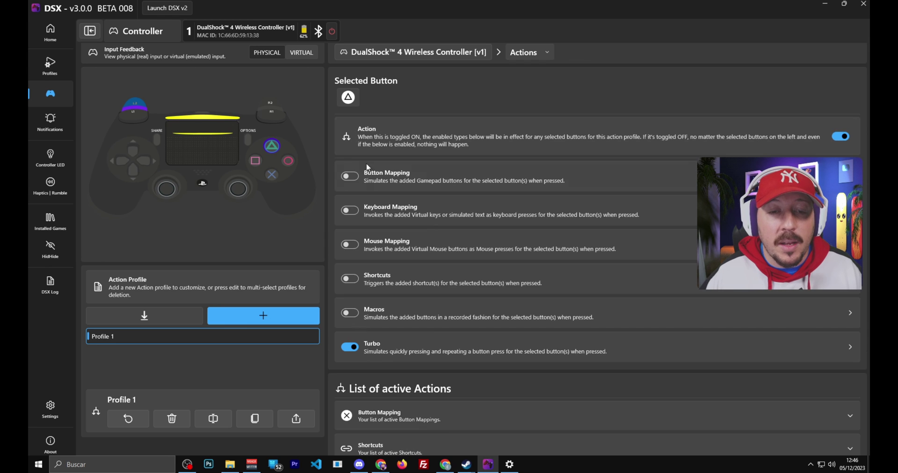
left_click(351, 346)
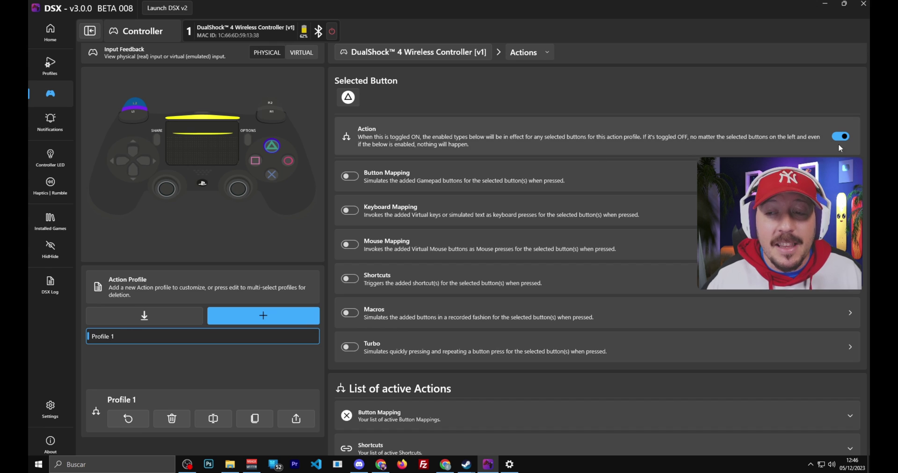
Step: Examine the notification settings, expanding the Low Battery and Connection Status options
left_click(45, 133)
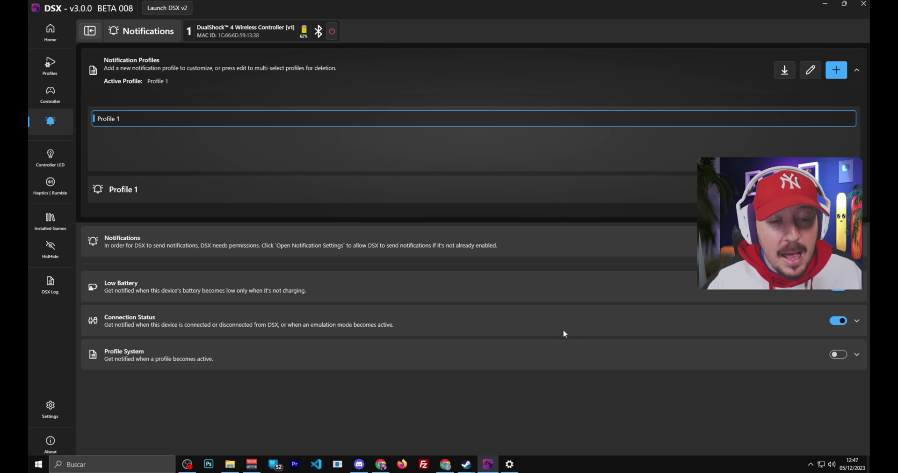
left_click(720, 289)
scroll(709, 307, "down", 1)
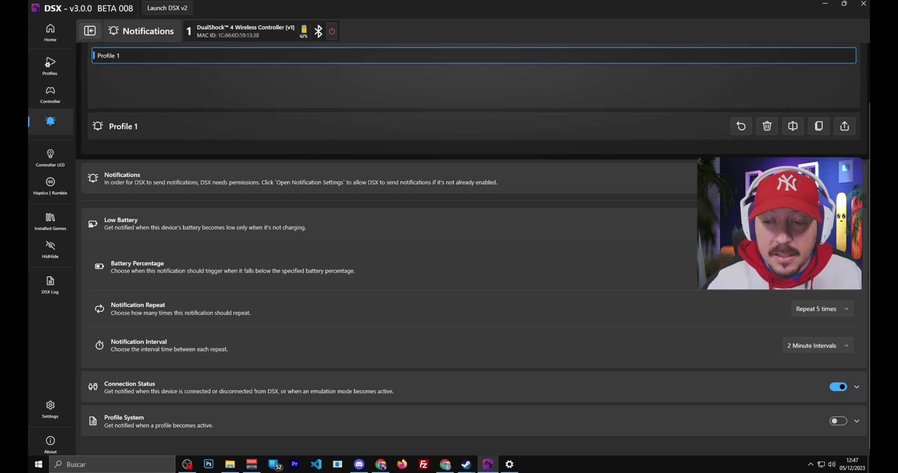
scroll(472, 248, "down", 1)
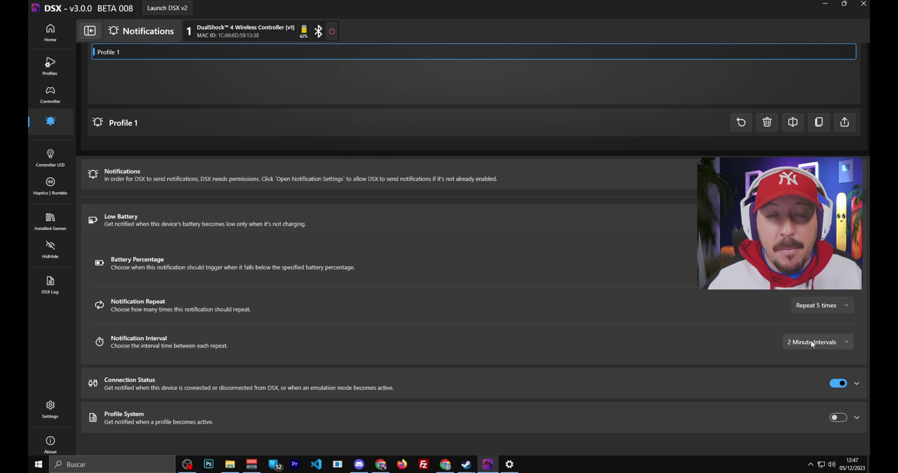
left_click(791, 383)
scroll(805, 374, "down", 2)
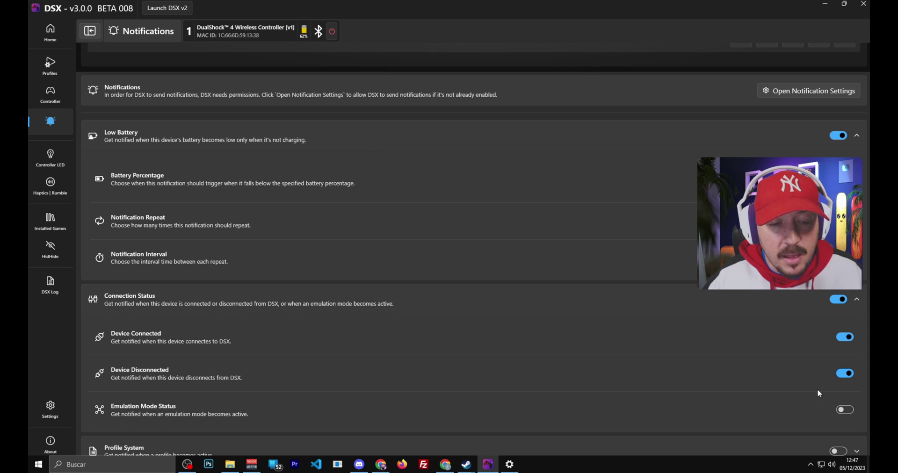
scroll(800, 392, "down", 1)
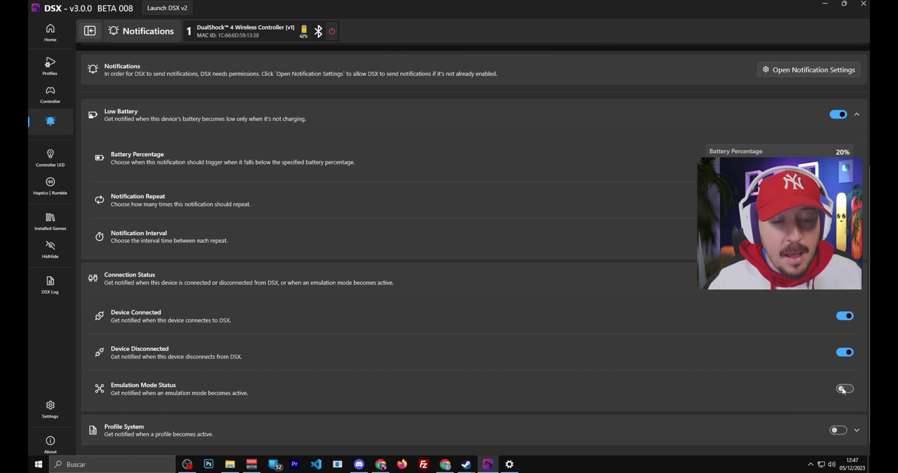
Step: Examine the Controller LED light bar settings and modes, expanding the Battery Low Flashing options
left_click(50, 157)
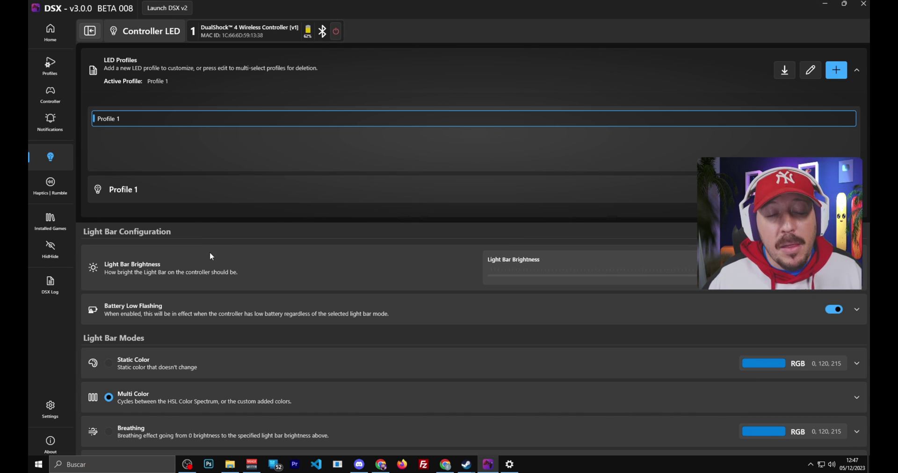
scroll(147, 307, "down", 3)
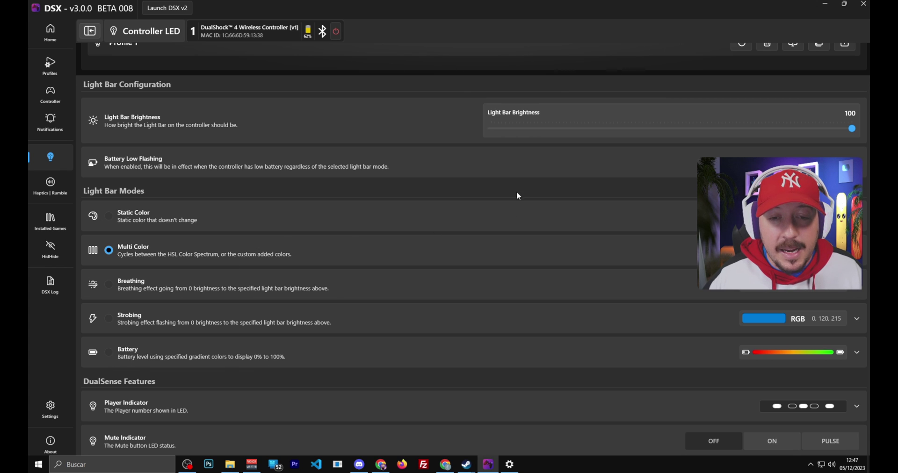
scroll(517, 192, "up", 1)
left_click(245, 206)
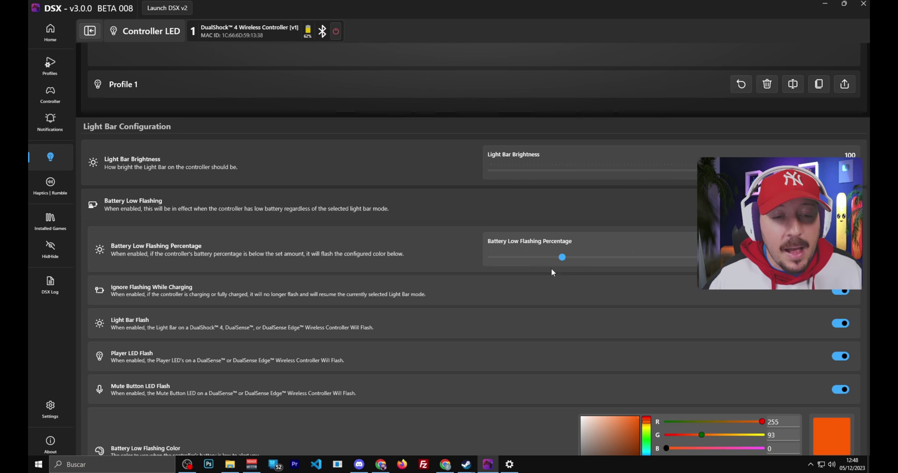
scroll(552, 271, "down", 3)
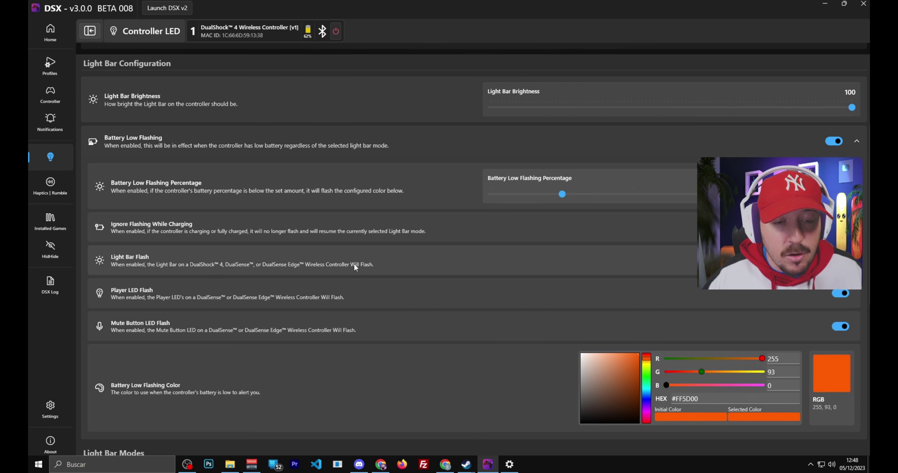
scroll(403, 302, "down", 3)
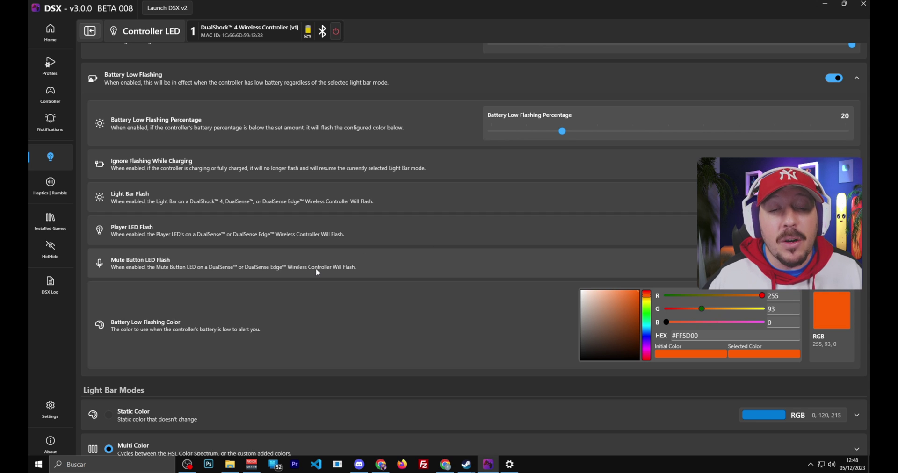
Step: Review the remaining light bar modes, the Haptics and Rumble settings, the installed games, the HidHide device lists and the DSX log
scroll(313, 268, "down", 5)
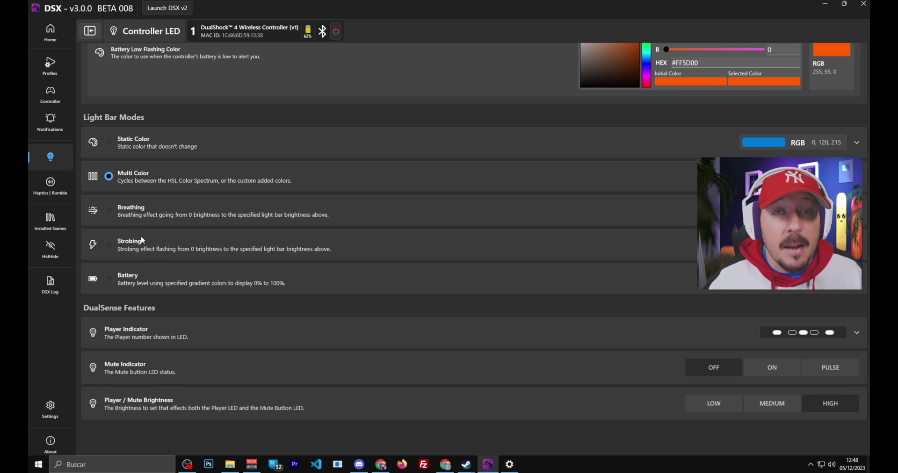
left_click(50, 185)
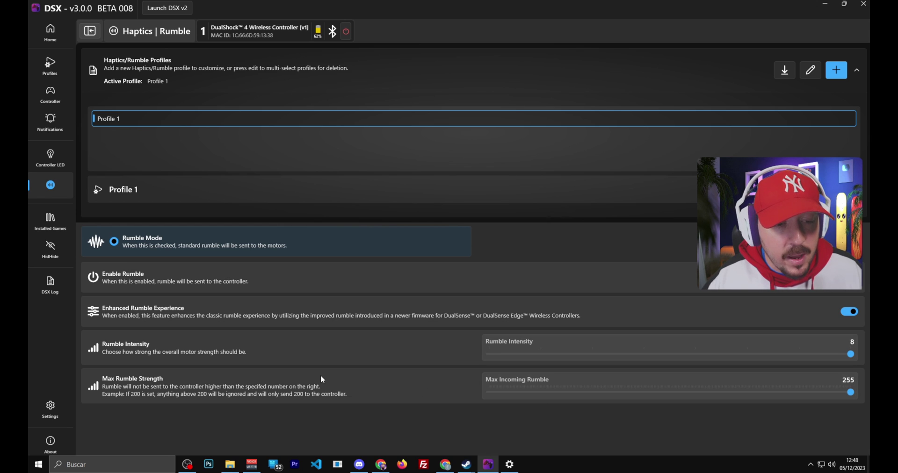
left_click(50, 220)
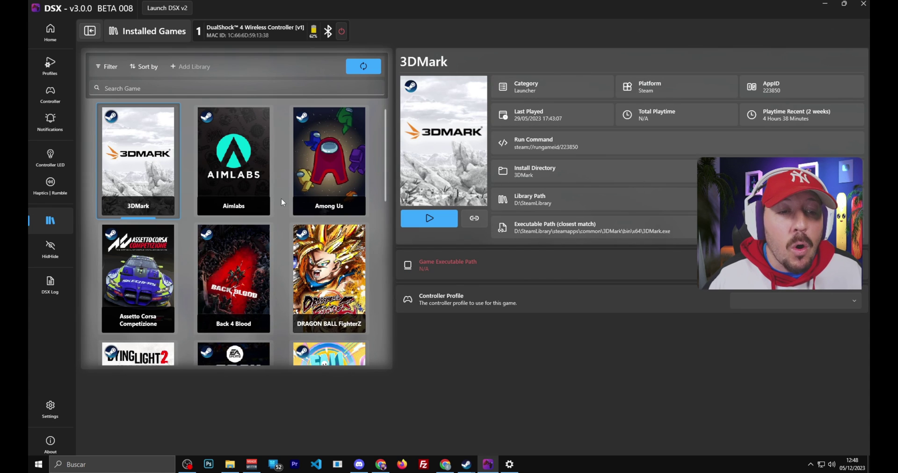
left_click(50, 249)
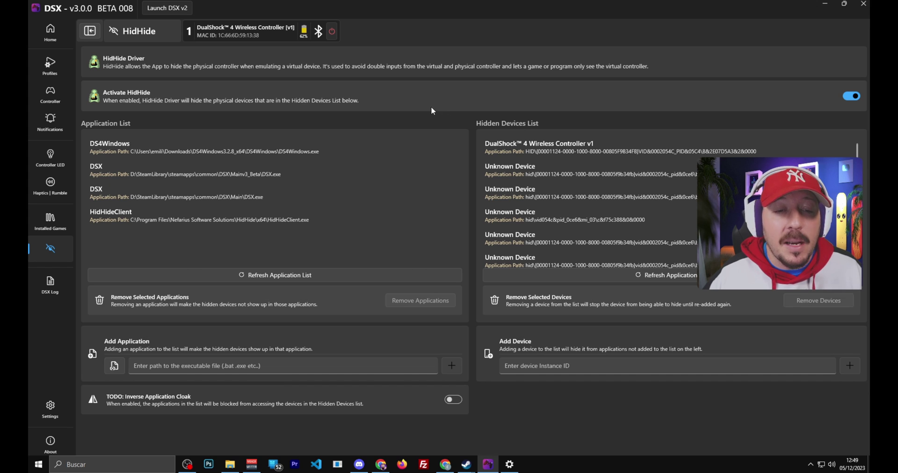
left_click(50, 284)
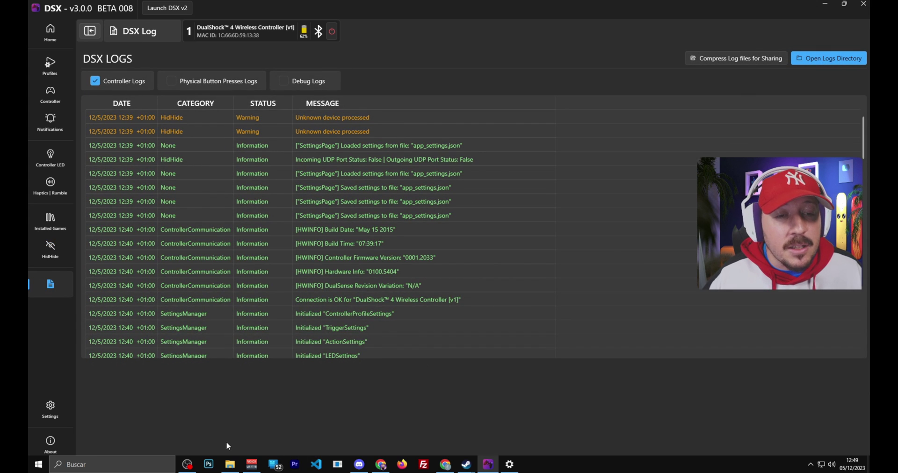
Step: Examine the application settings for Interface, Behavior, UDP, VirtualPad Driver, HidHide Driver and Danger Zone
left_click(50, 408)
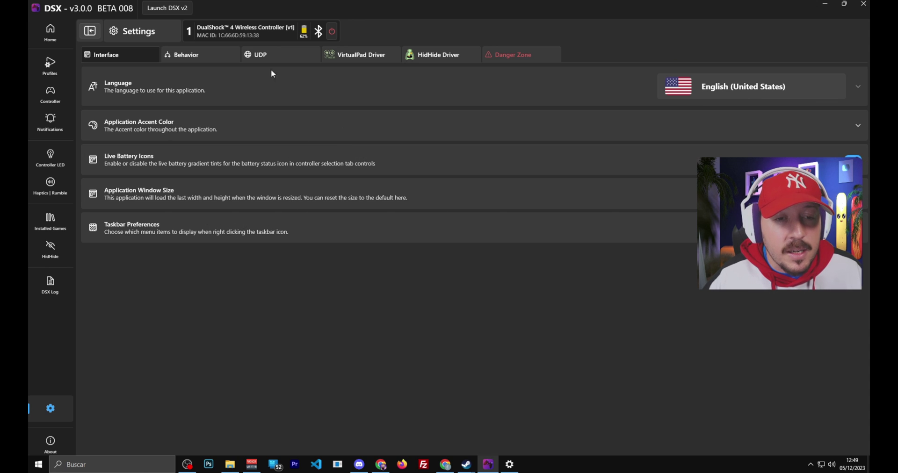
left_click(191, 57)
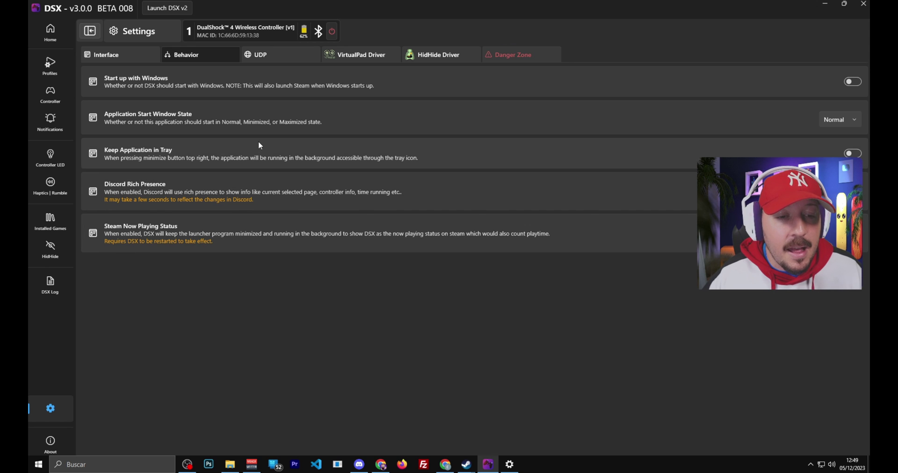
left_click(258, 54)
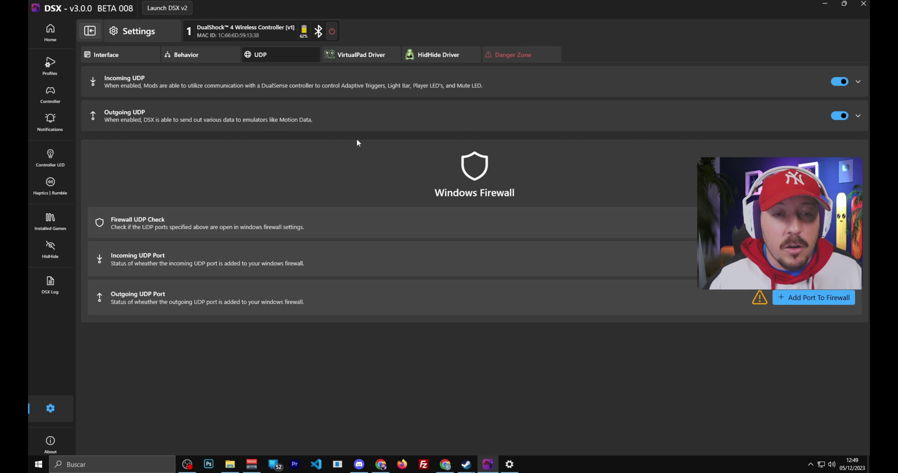
left_click(349, 55)
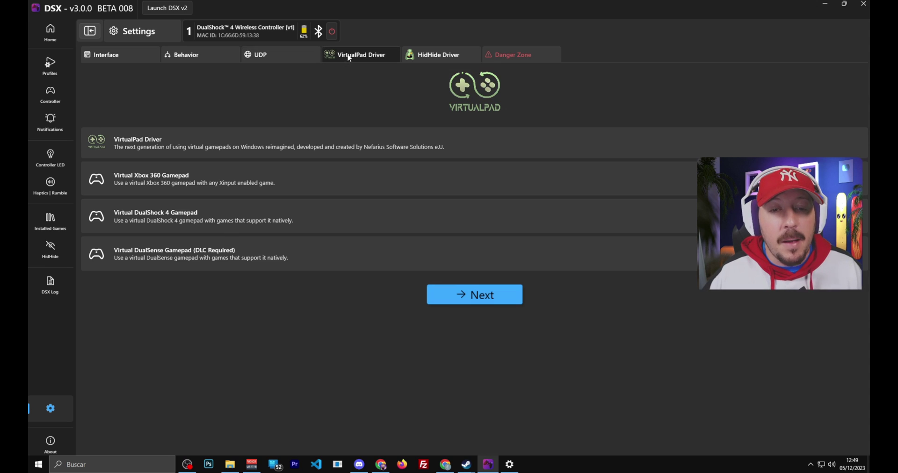
left_click(434, 57)
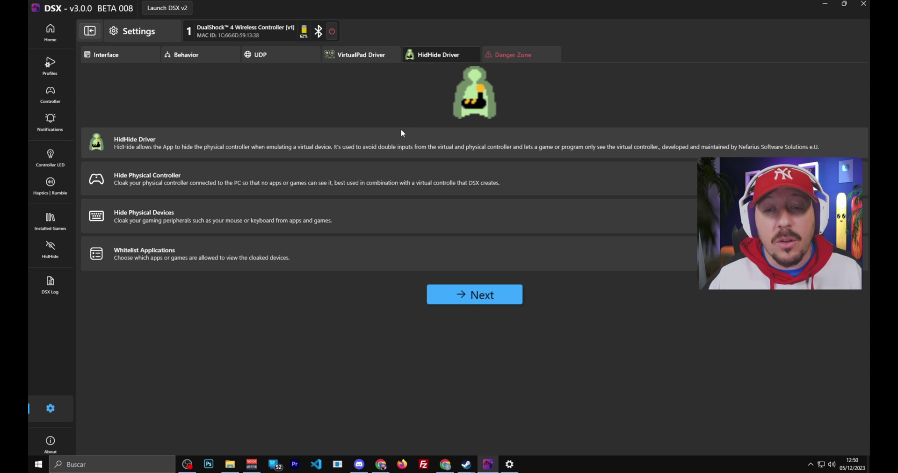
left_click(514, 56)
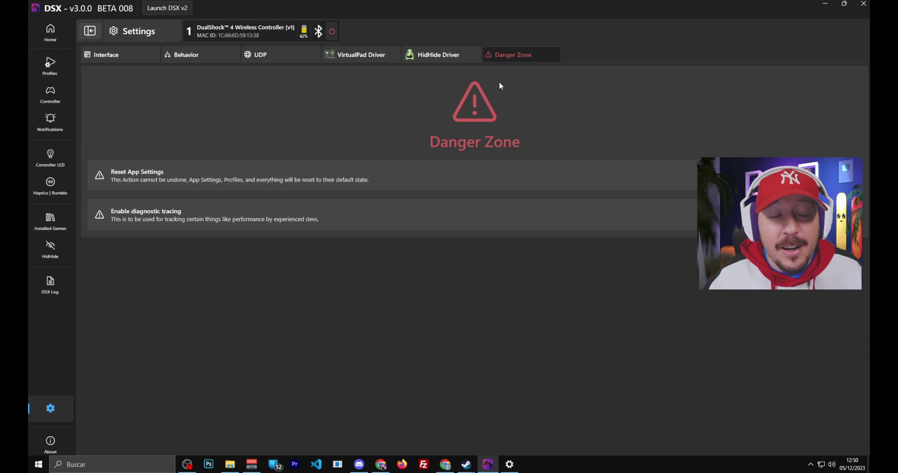